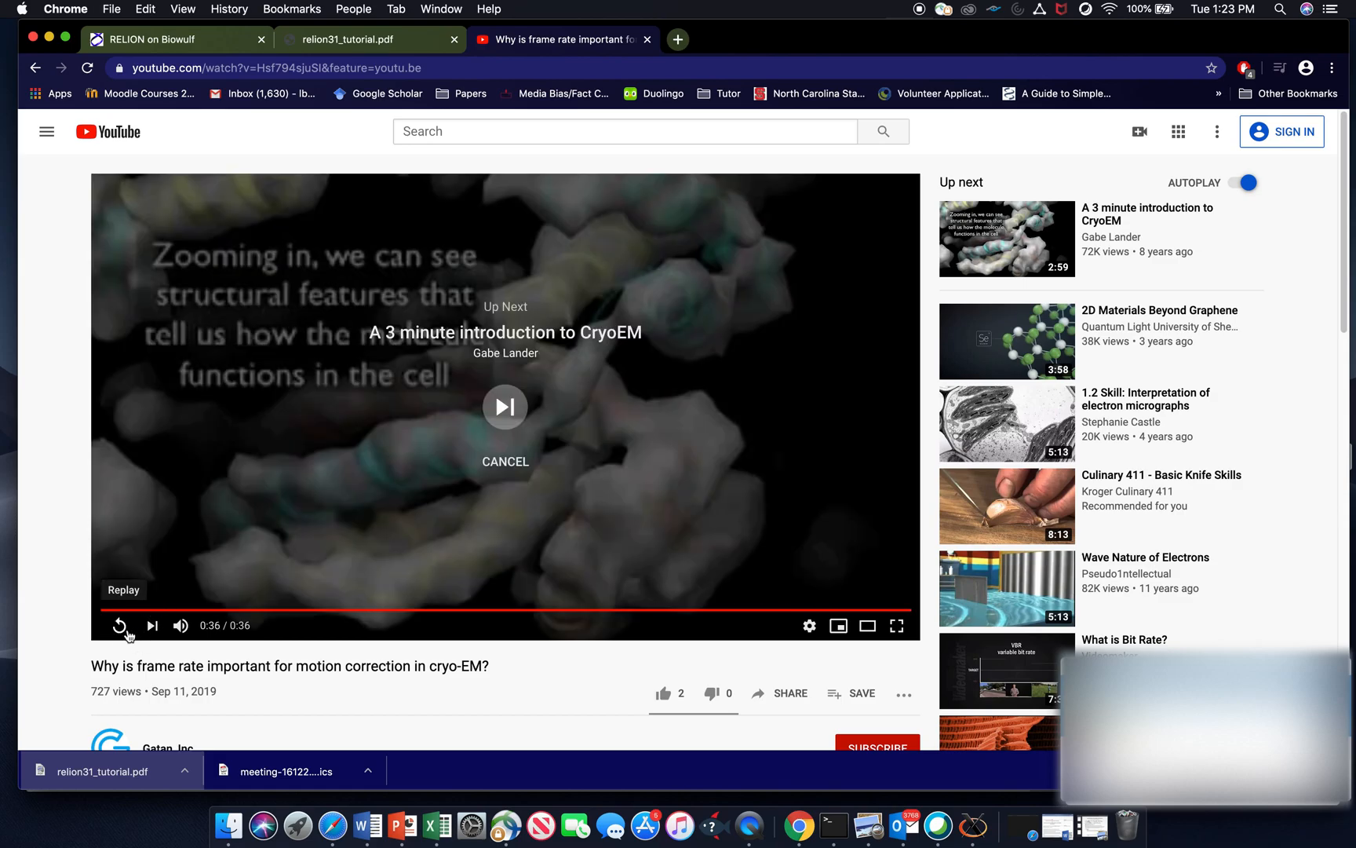
Replay and pause the frame-rate video, then bring the duck slide presentation forward.
left_click(329, 611)
left_click(119, 625)
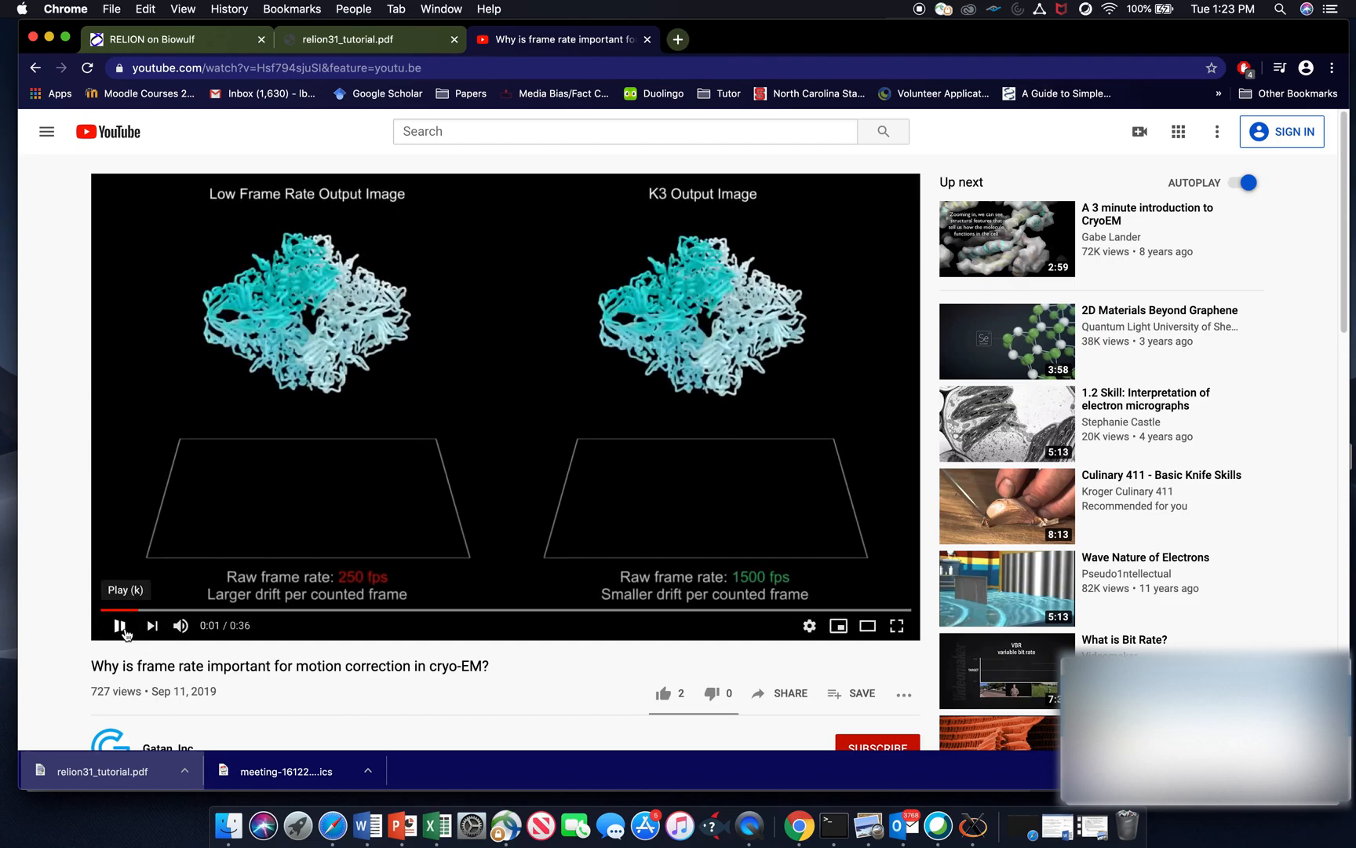
left_click(403, 826)
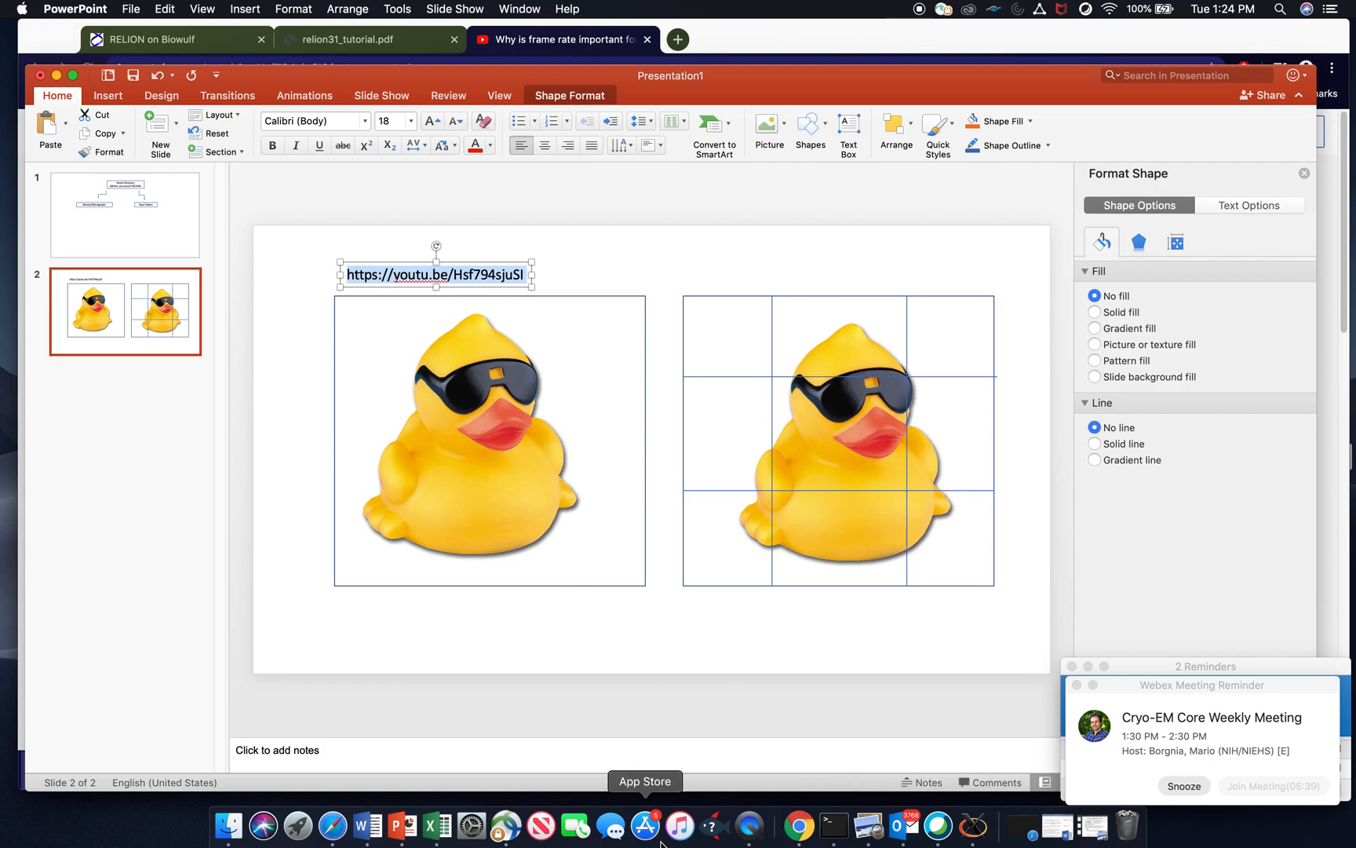
Choose Import/ImportedDataOne/movies.star as the motion correction job's input movies STAR file.
left_click(977, 837)
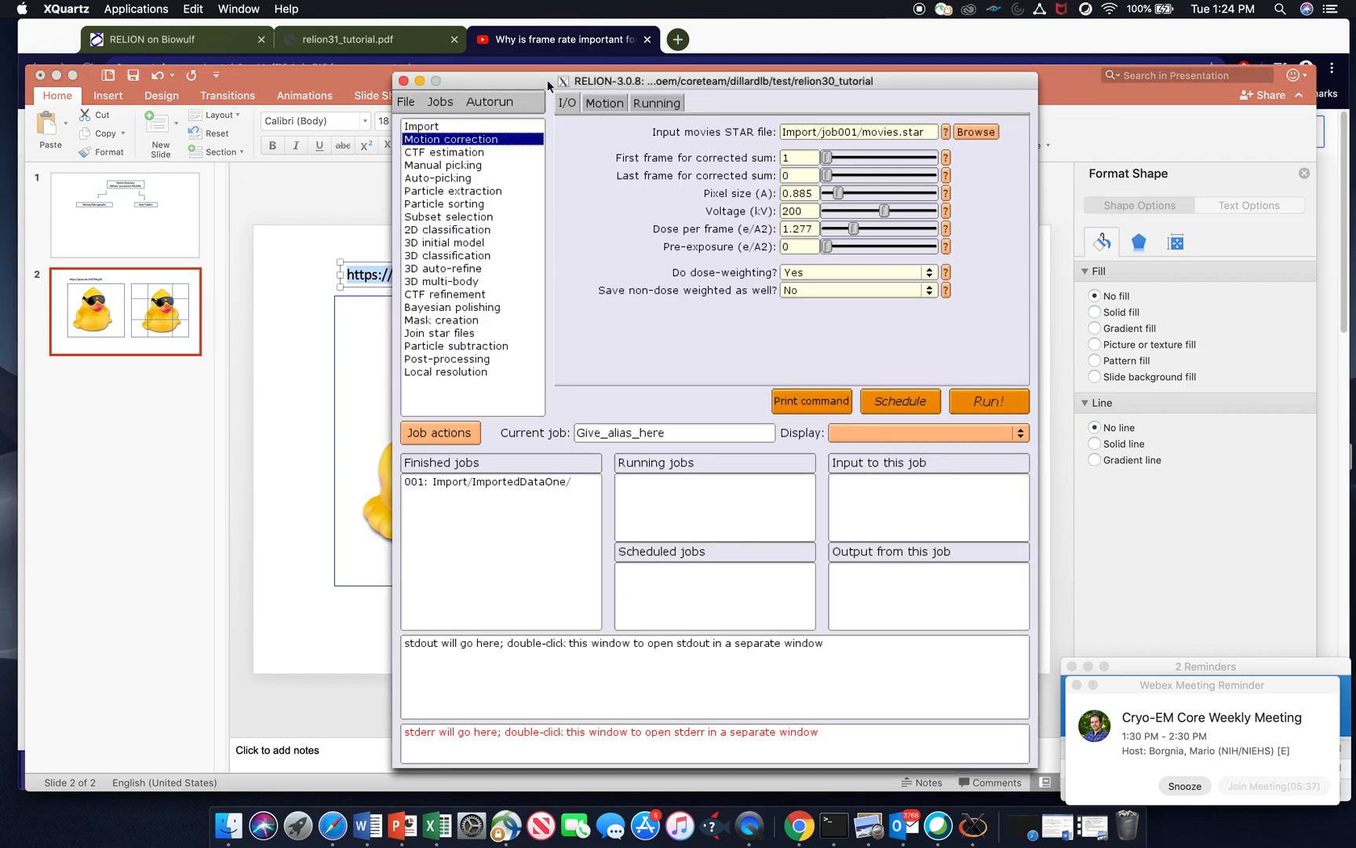
left_click_drag(545, 84, 525, 80)
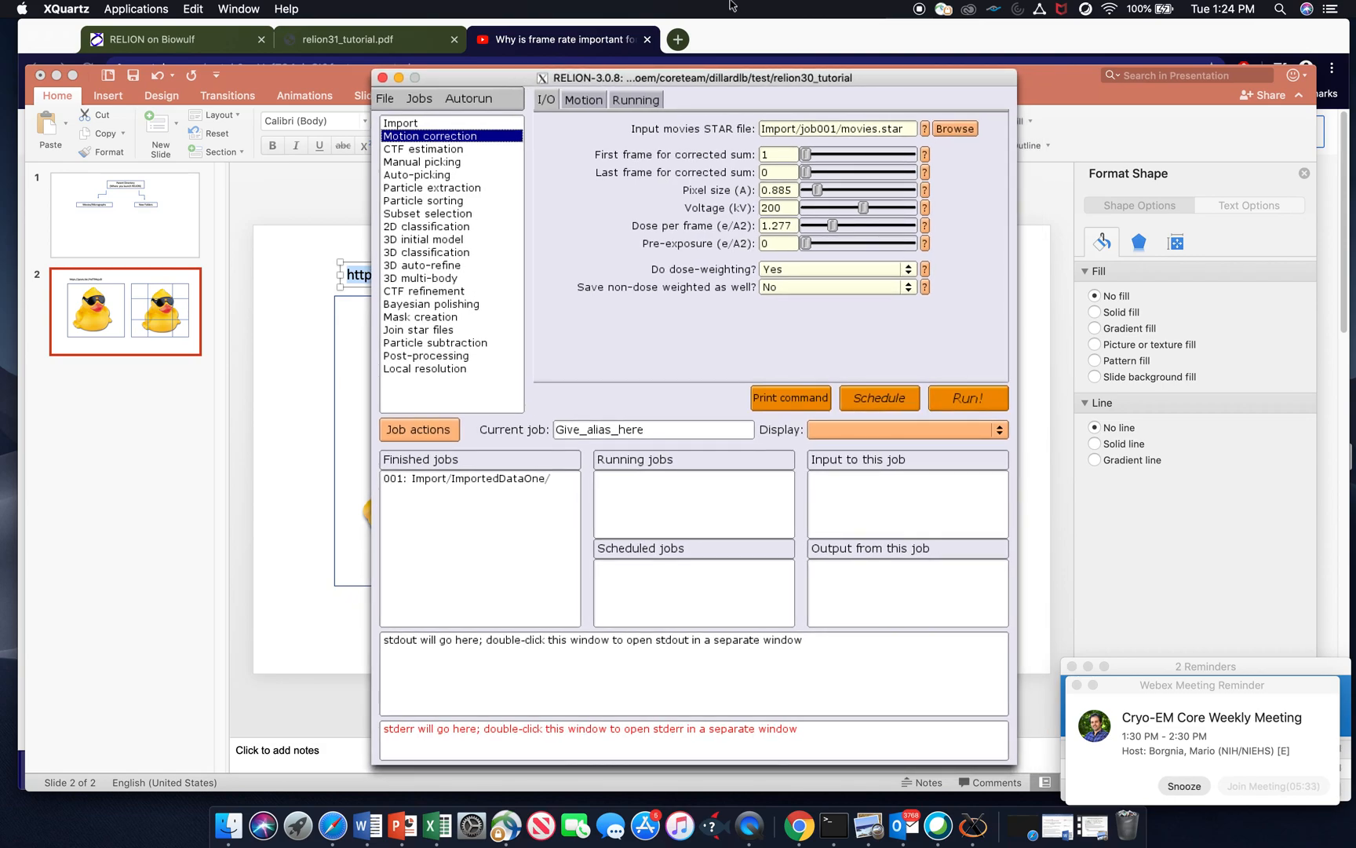
left_click(955, 128)
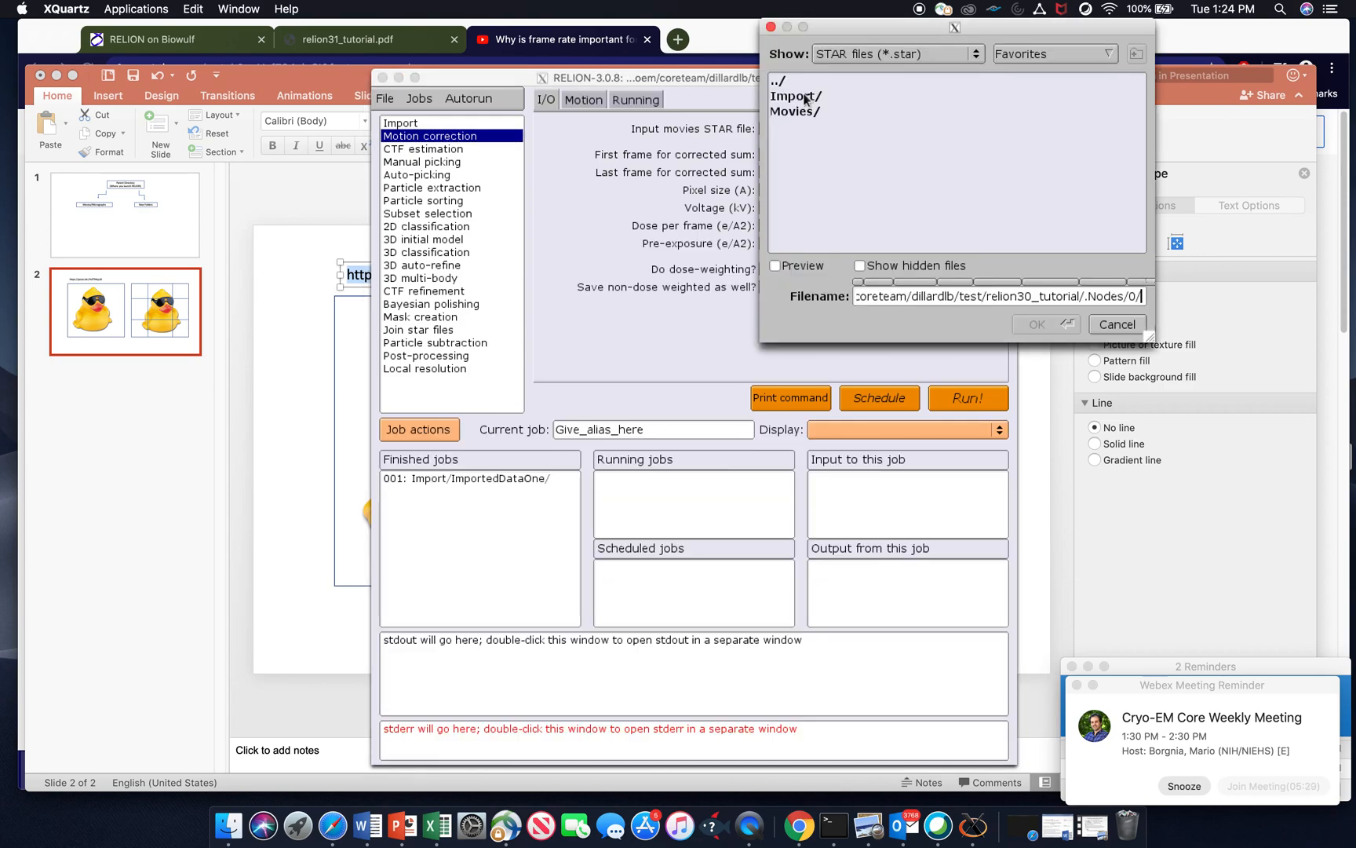
left_click(806, 98)
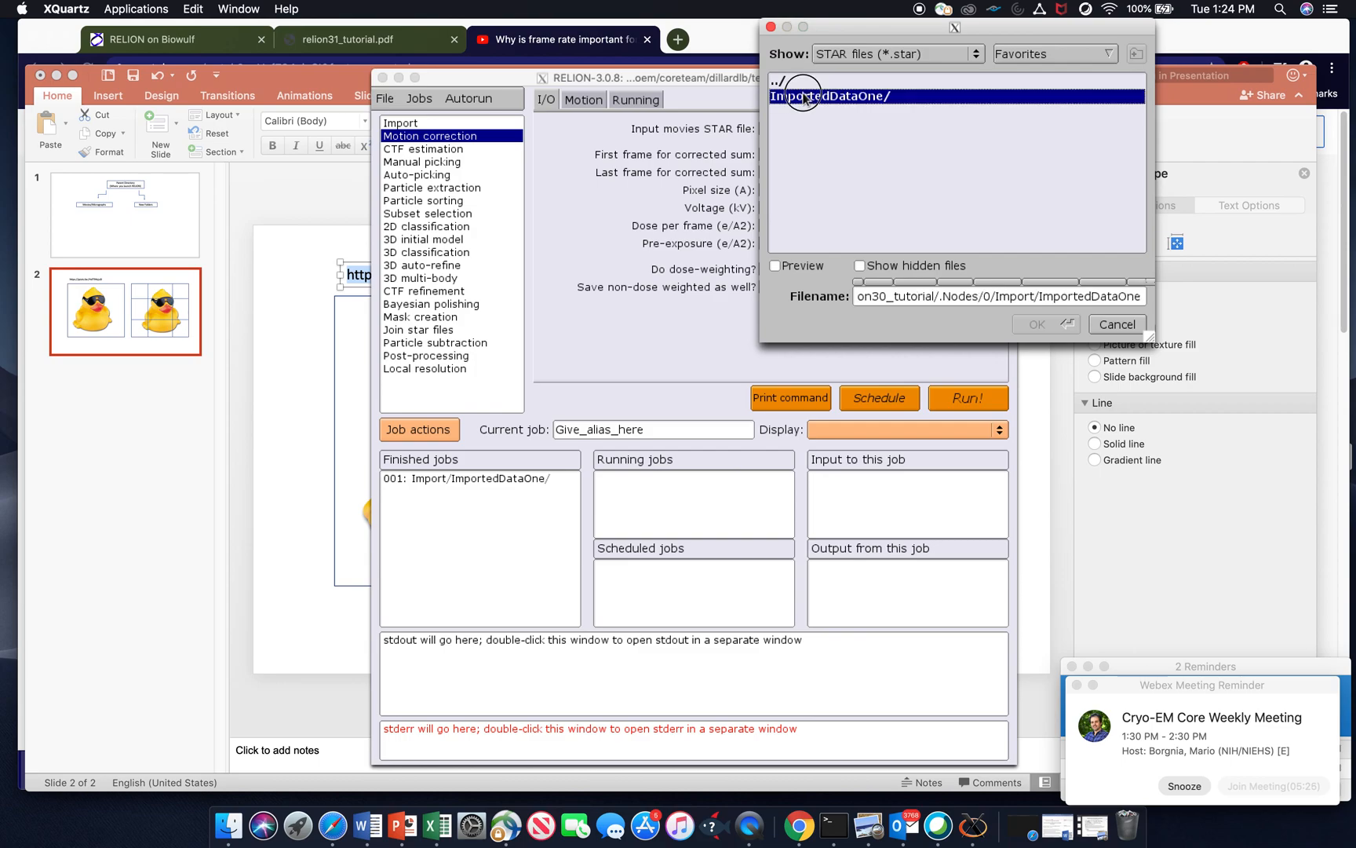
double_click(806, 98)
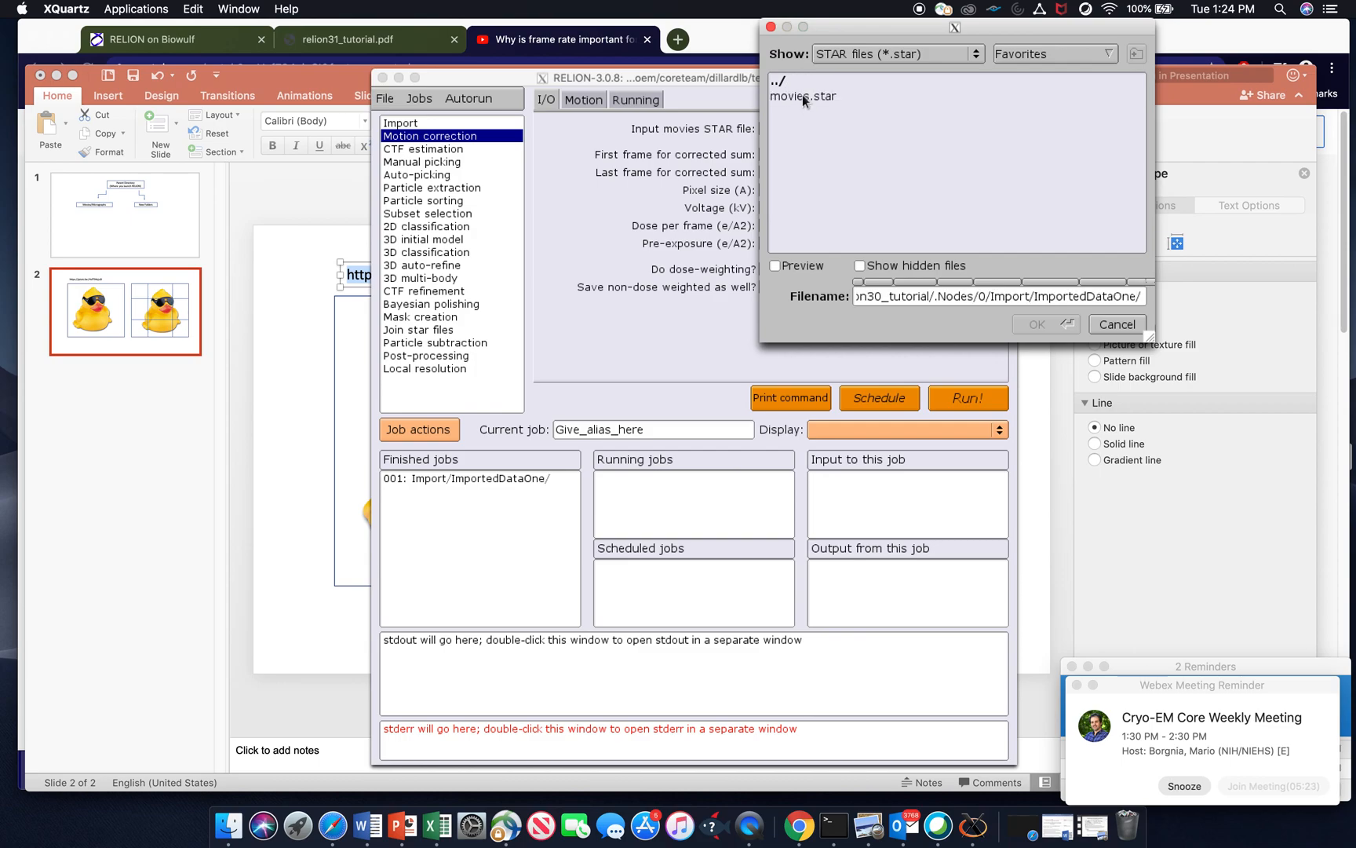
double_click(801, 96)
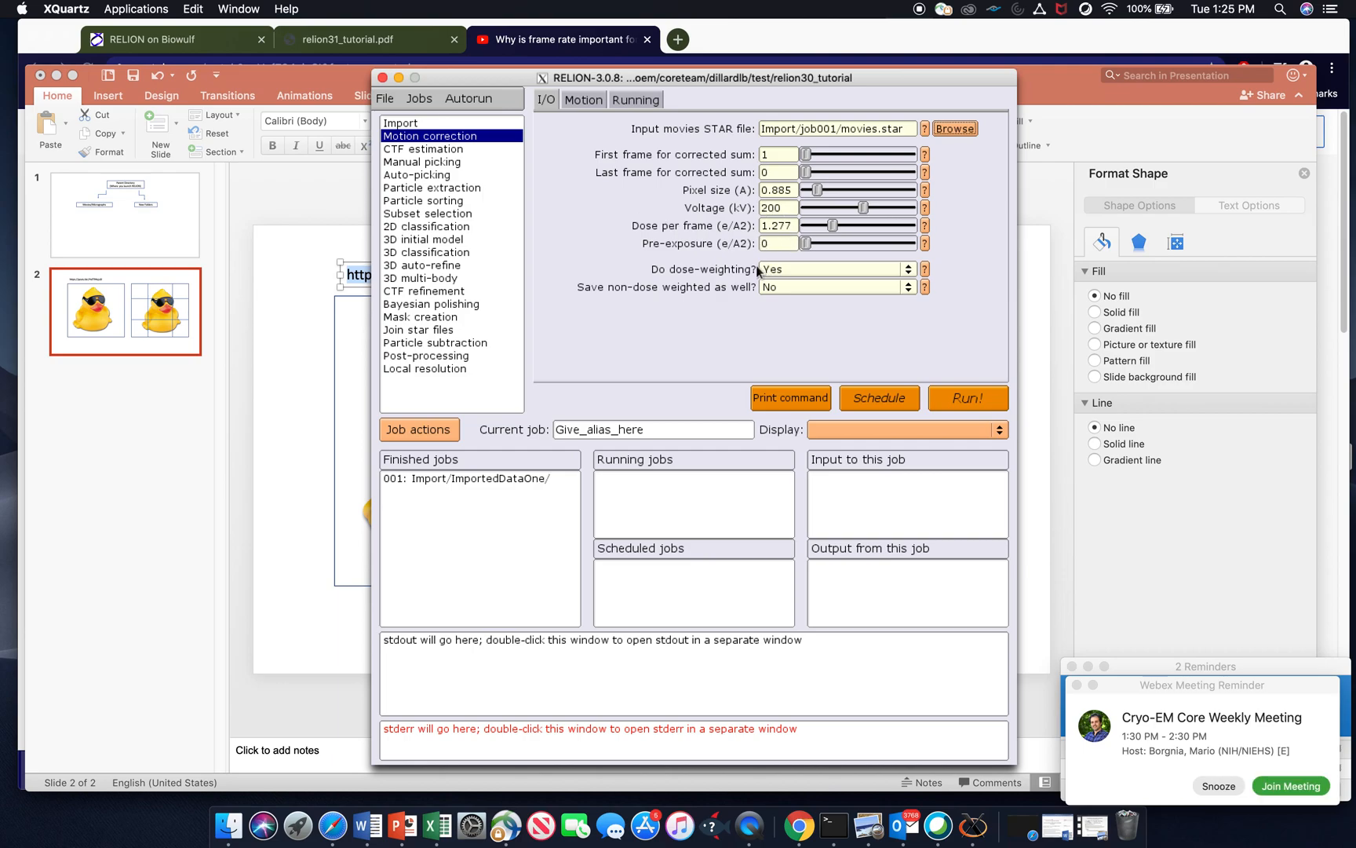
left_click(594, 102)
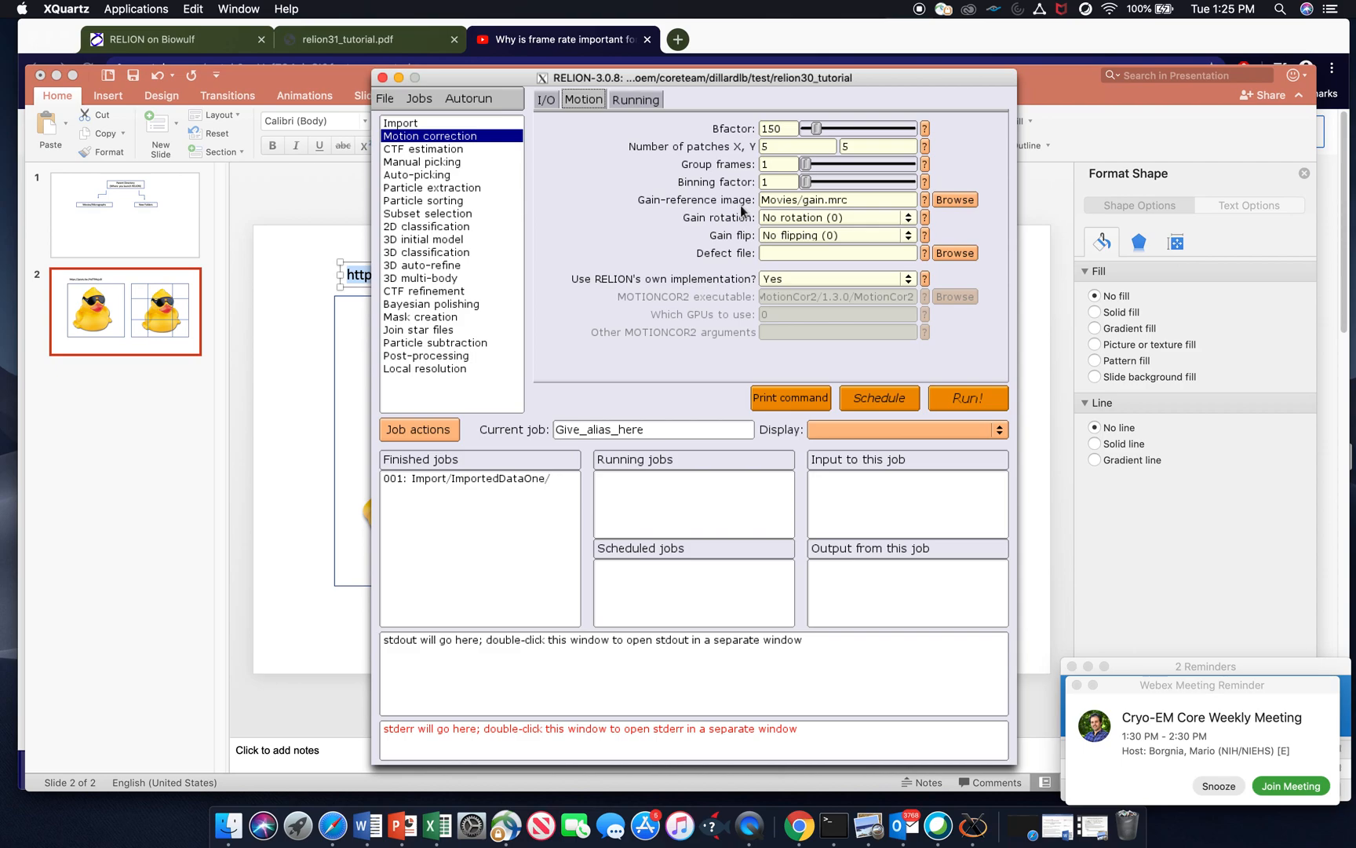
Browse for a gain-reference image with the .mrc file chooser.
left_click(955, 200)
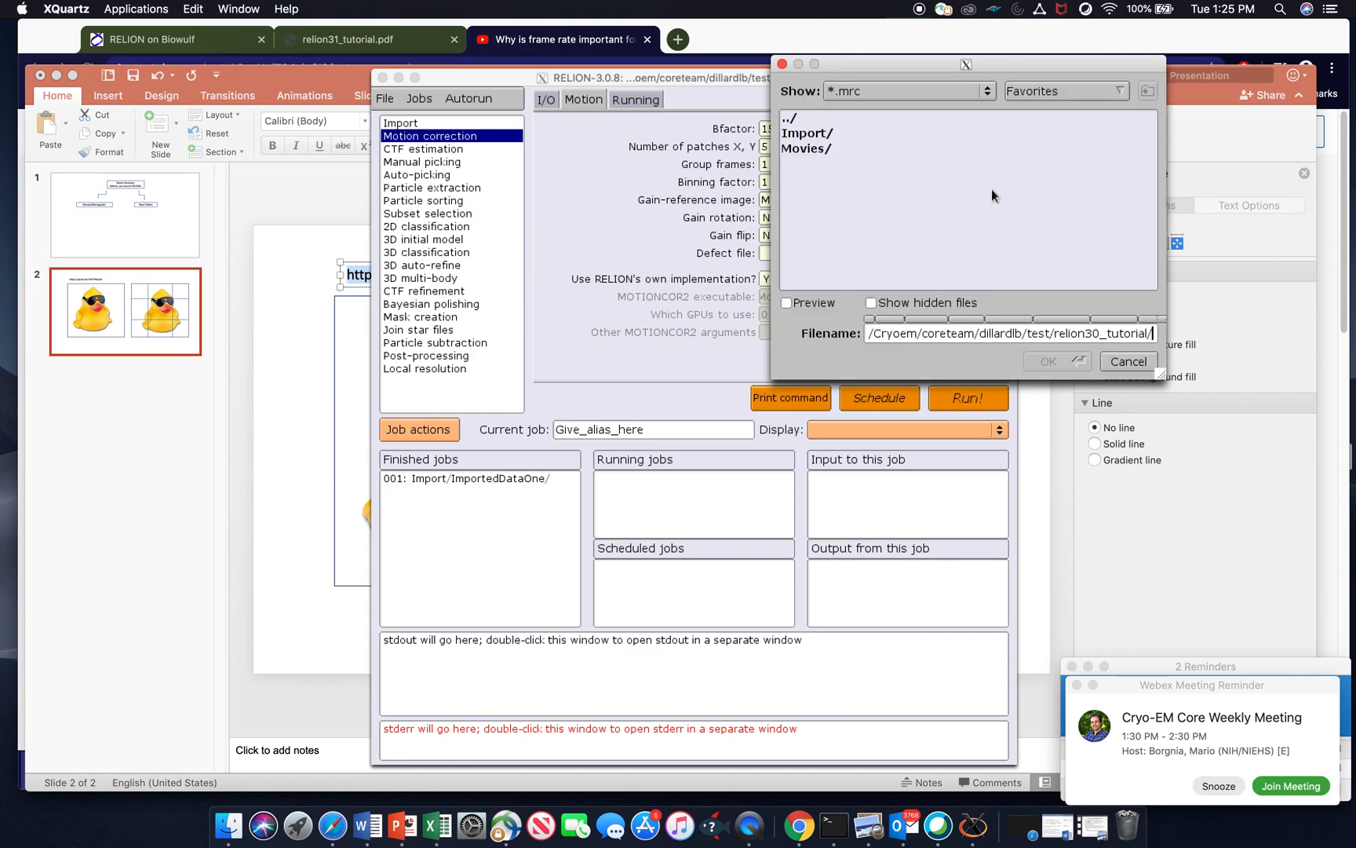
Select Movies/gain.mrc as the gain-reference image and move to the running settings.
double_click(808, 148)
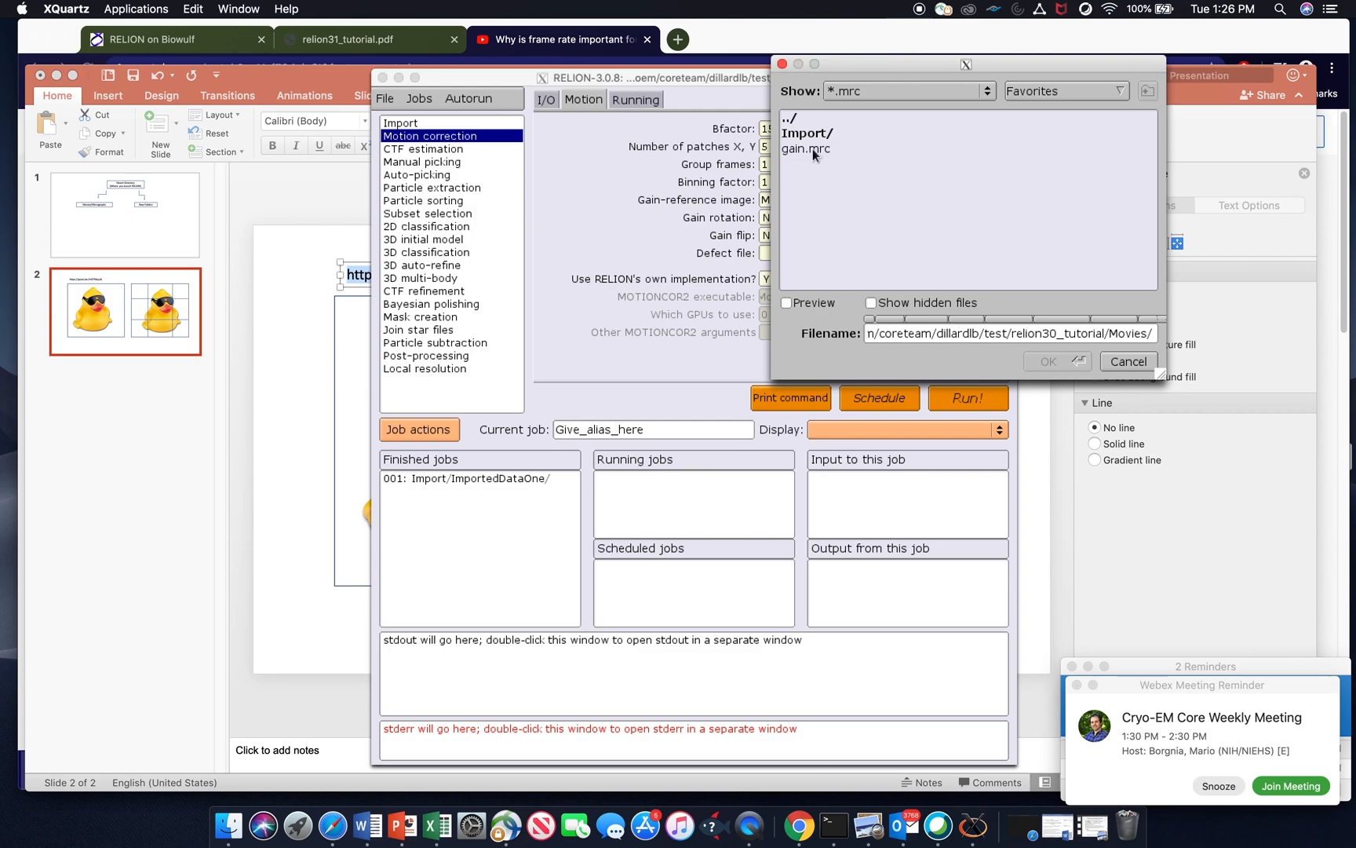
double_click(813, 152)
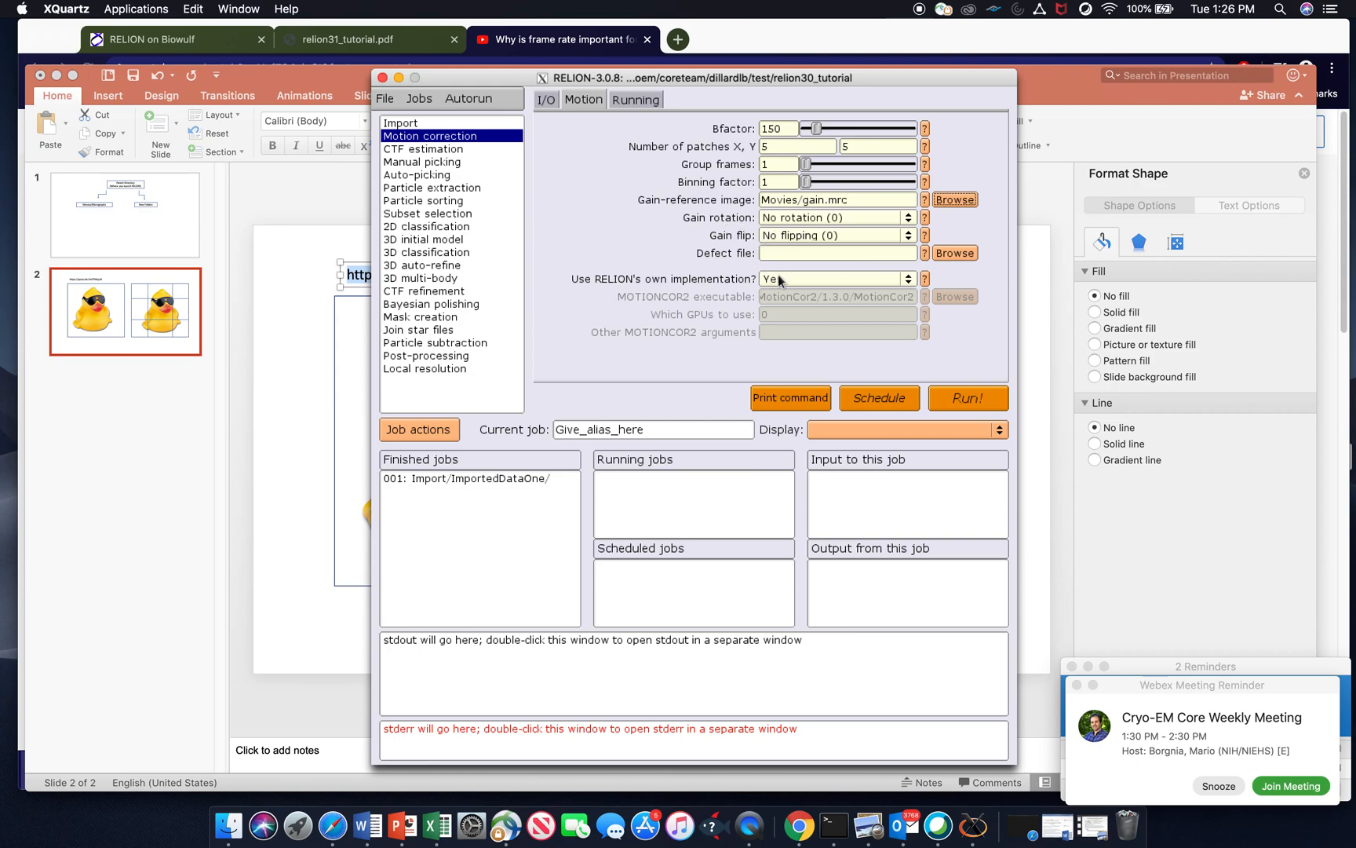
left_click(654, 100)
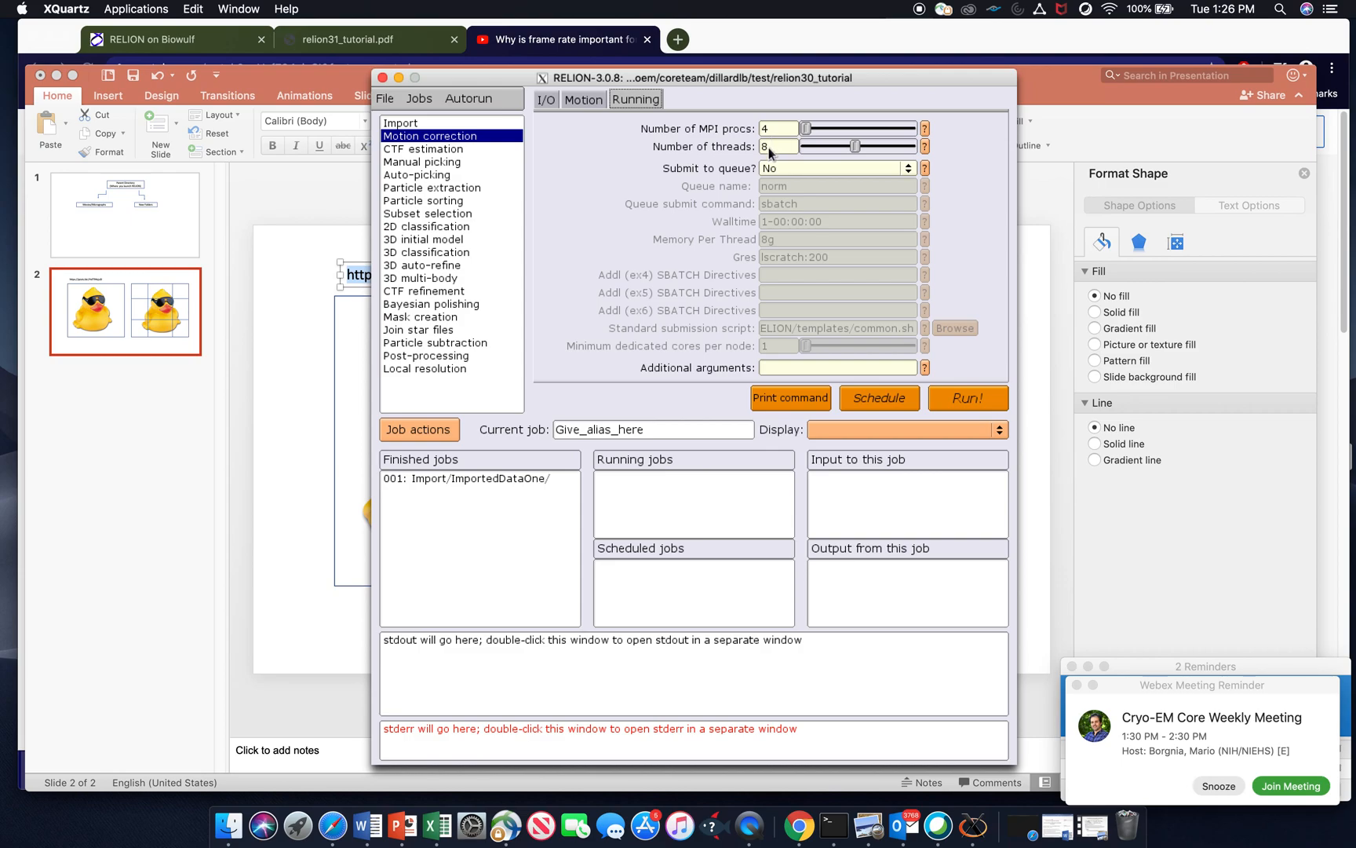
Change the number of threads from 8 to 12, keeping 4 MPI processes.
left_click(765, 146)
double_click(763, 147)
type("12")
Alias the job MotionCorr1 and launch it with Run!
left_click_drag(654, 429, 536, 429)
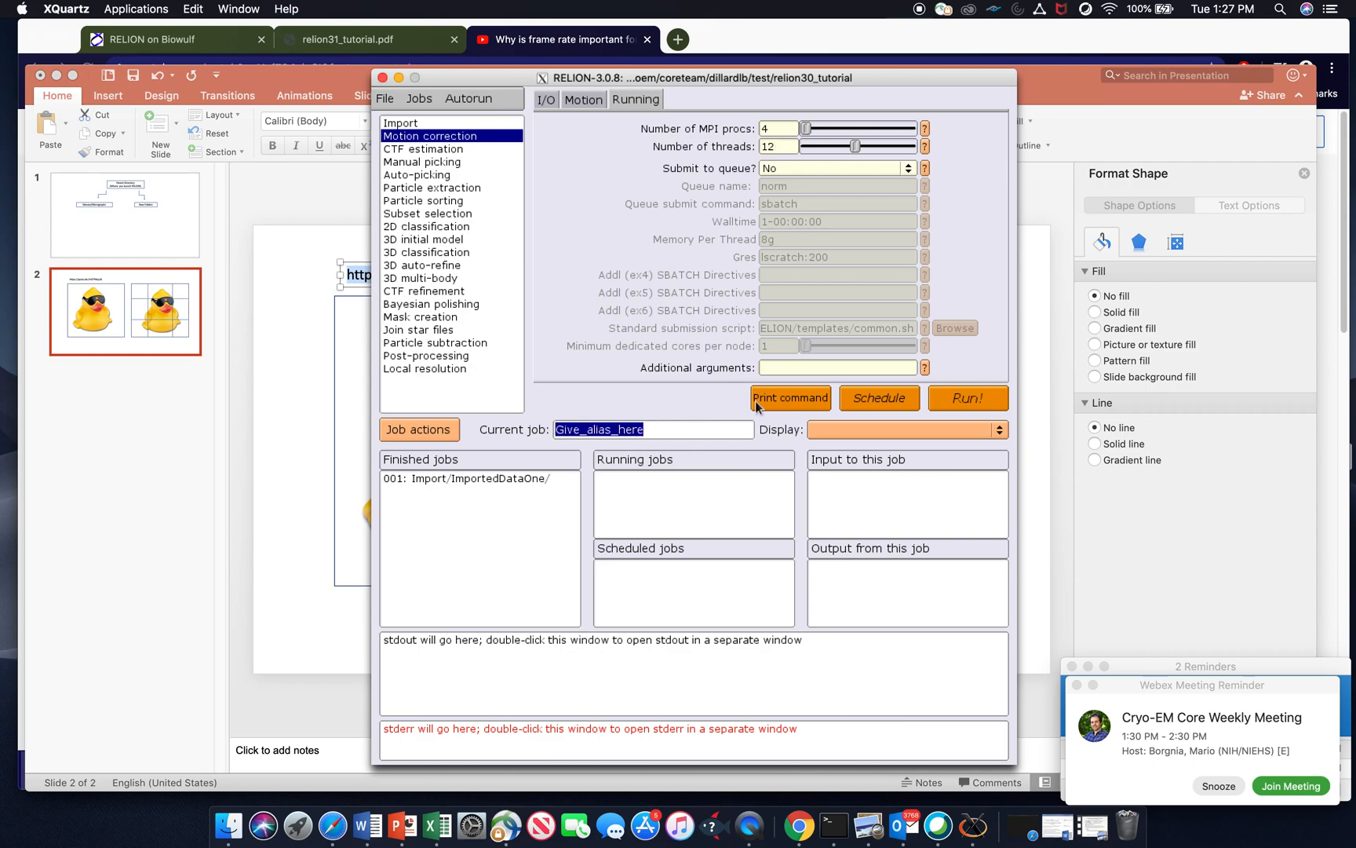
type("MotionCorr1")
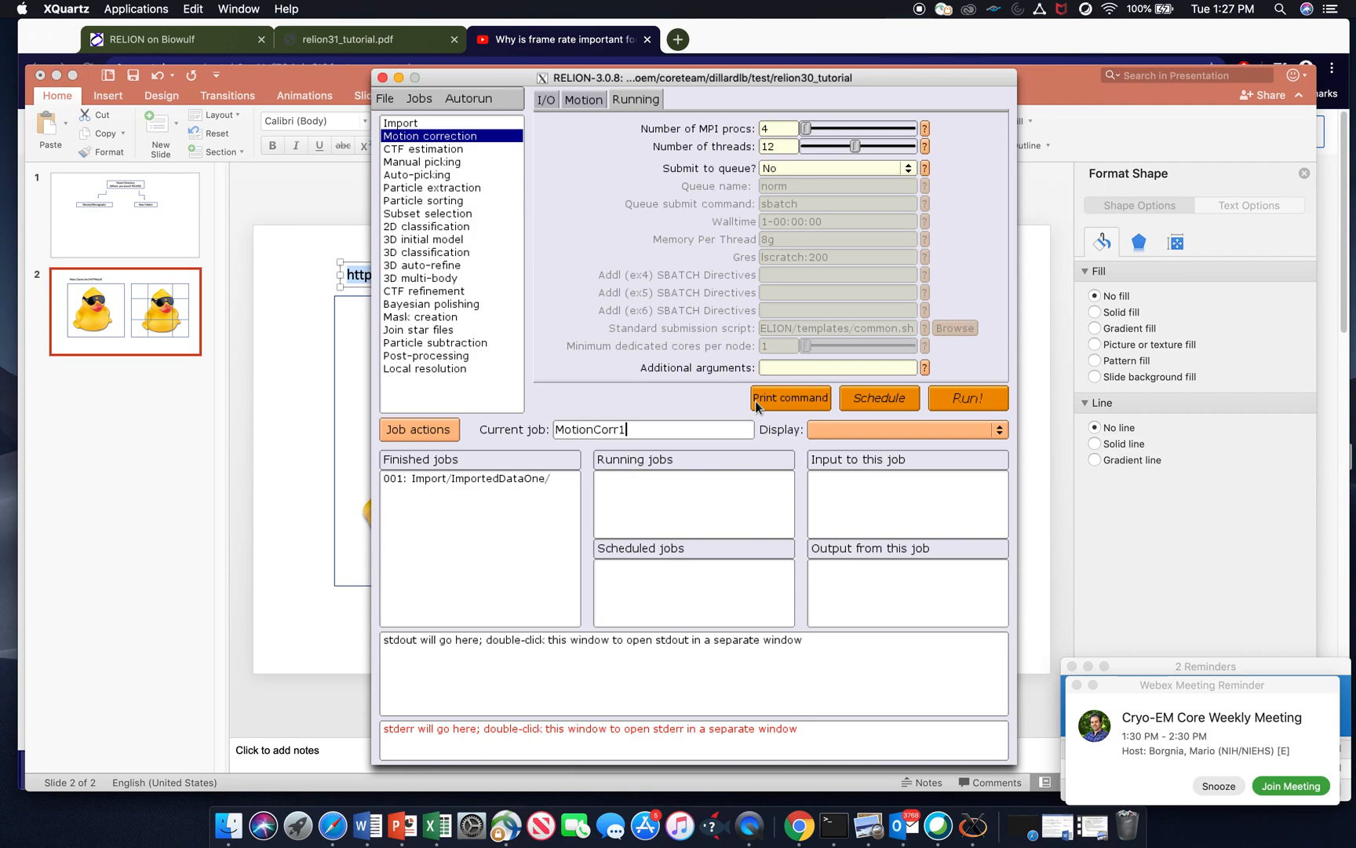
left_click(989, 400)
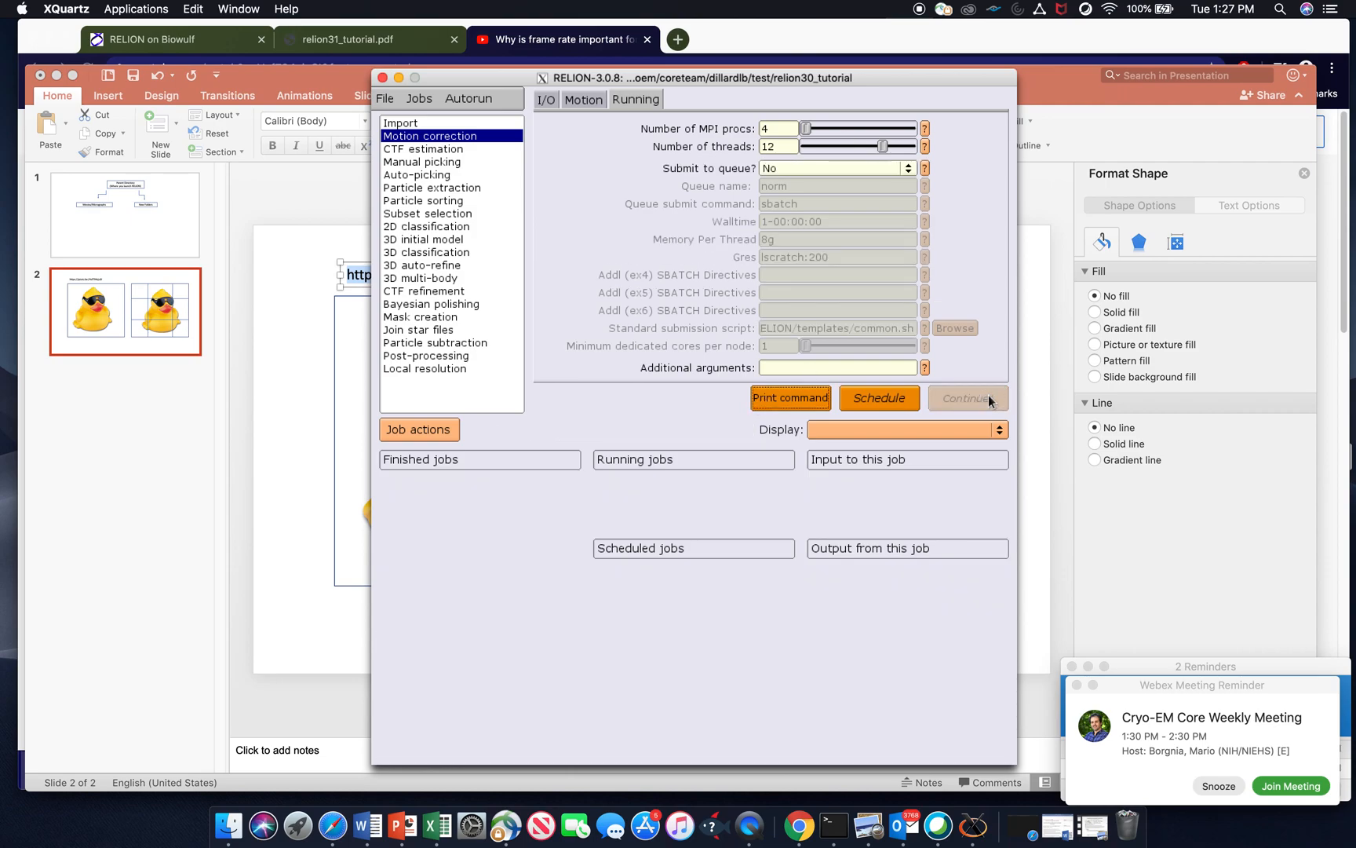